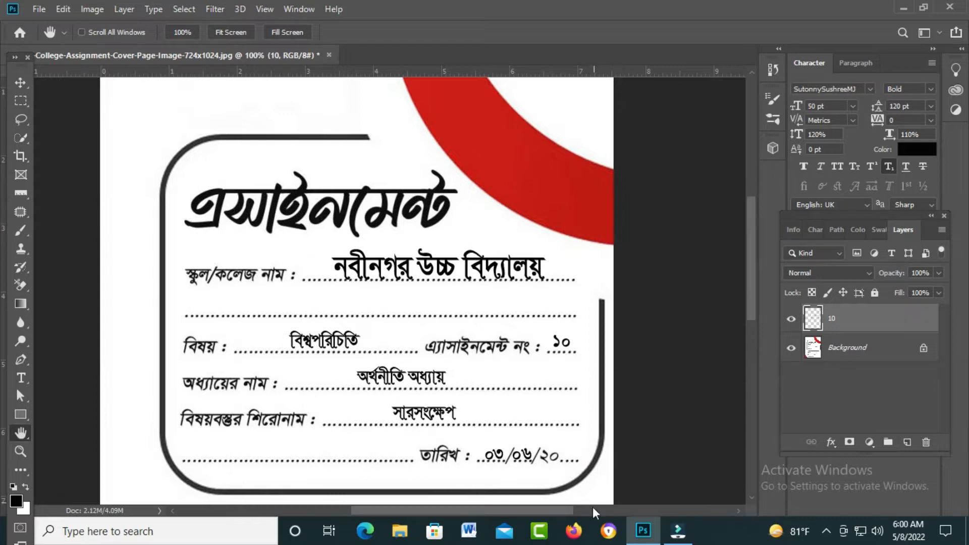
Step: Switch to Firefox and open the JH Edit BD video about removing handwriting from a scanned page in a new tab
left_click(574, 531)
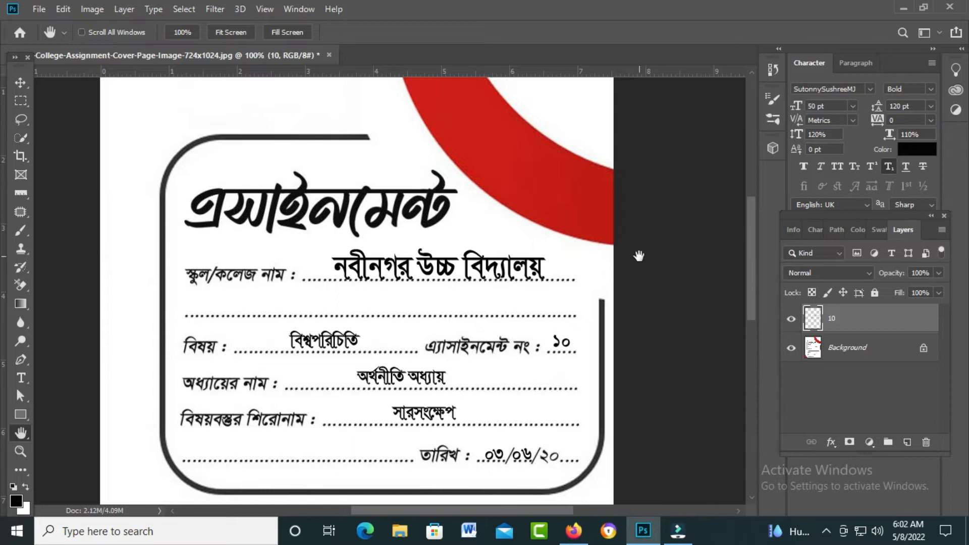
key("alt+Tab")
scroll(549, 349, "down", 1)
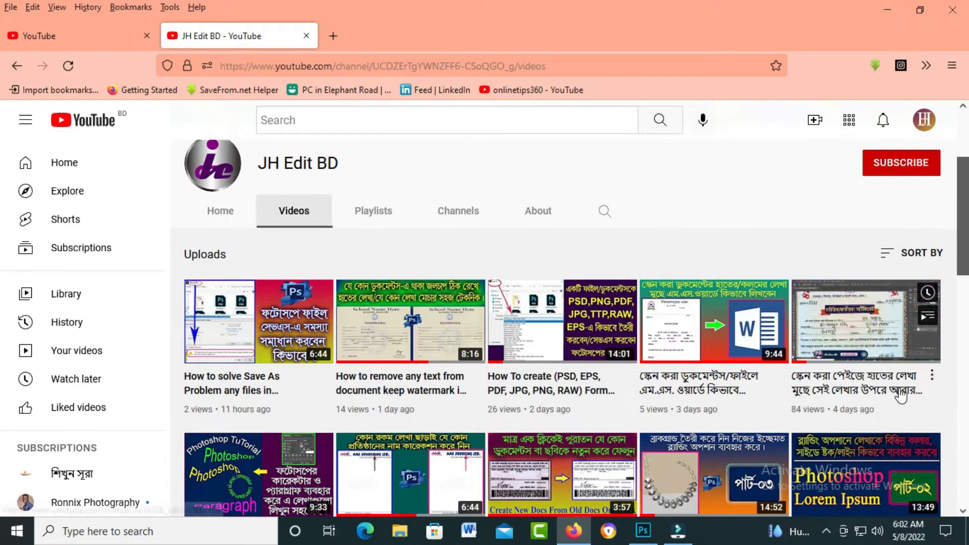
right_click(879, 391)
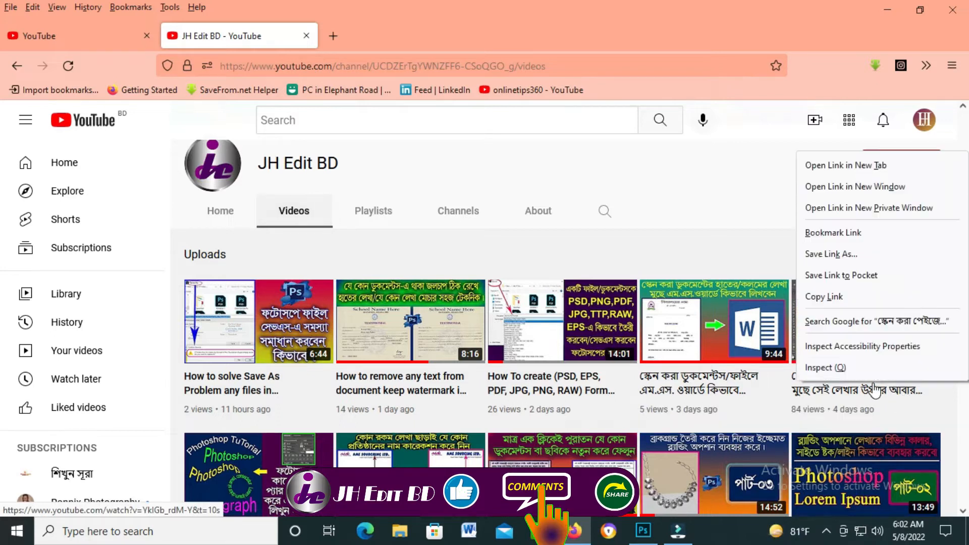
left_click(871, 161)
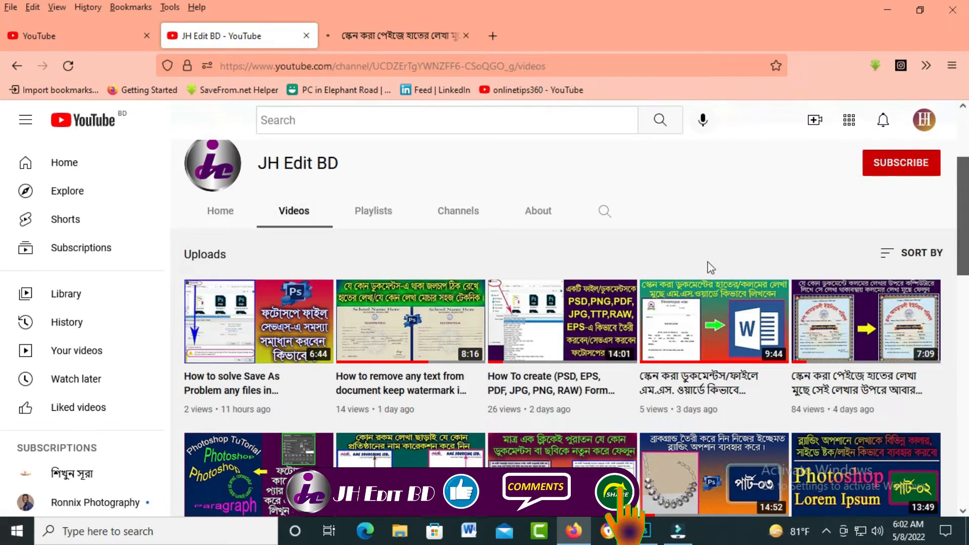
left_click(387, 39)
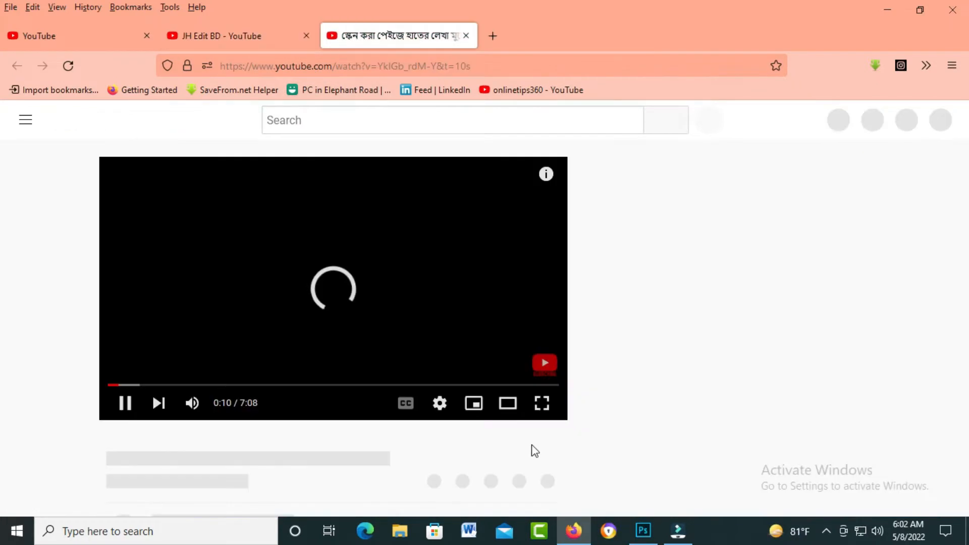
Step: Examine the handwriting-removal video's title, channel and description, and return to the JH Edit BD channel's video list
scroll(384, 364, "down", 7)
scroll(281, 353, "up", 3)
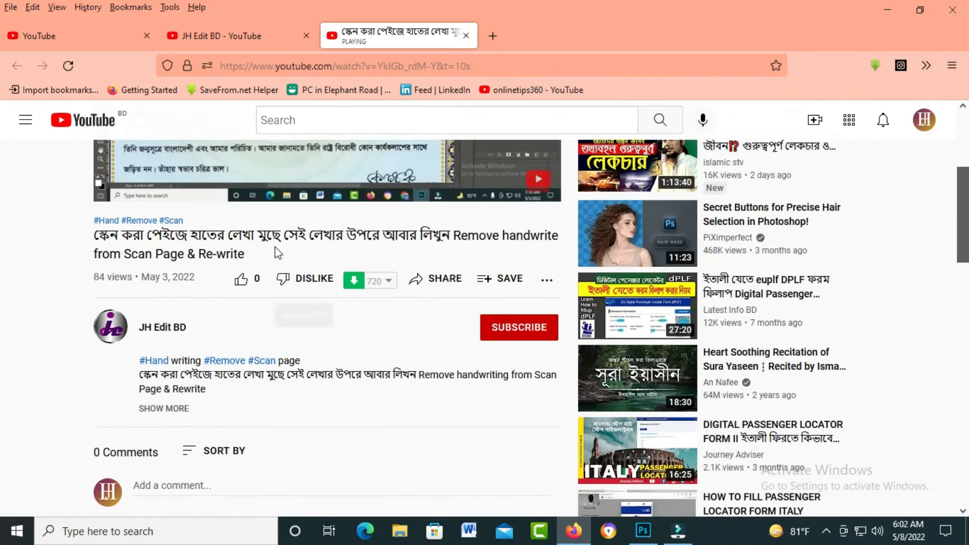
scroll(356, 352, "up", 4)
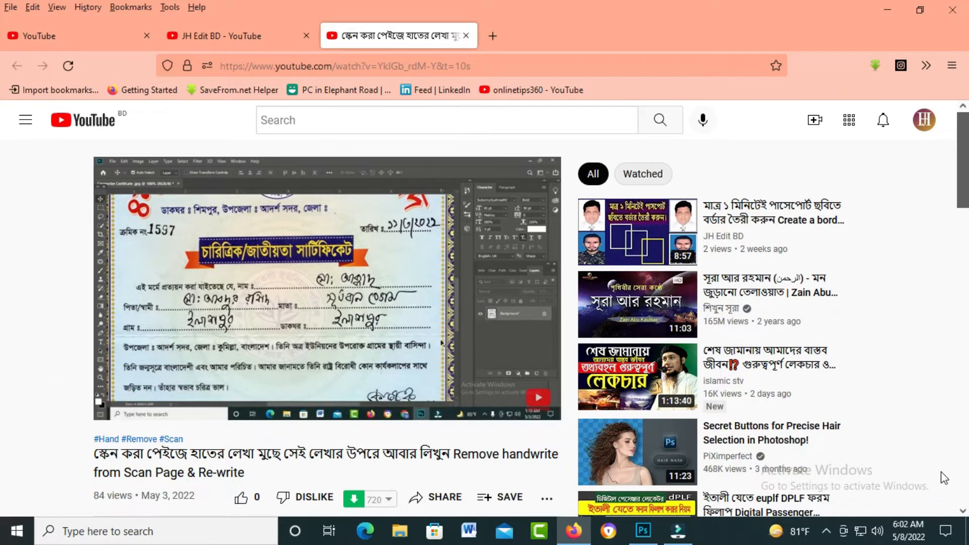
scroll(232, 429, "down", 2)
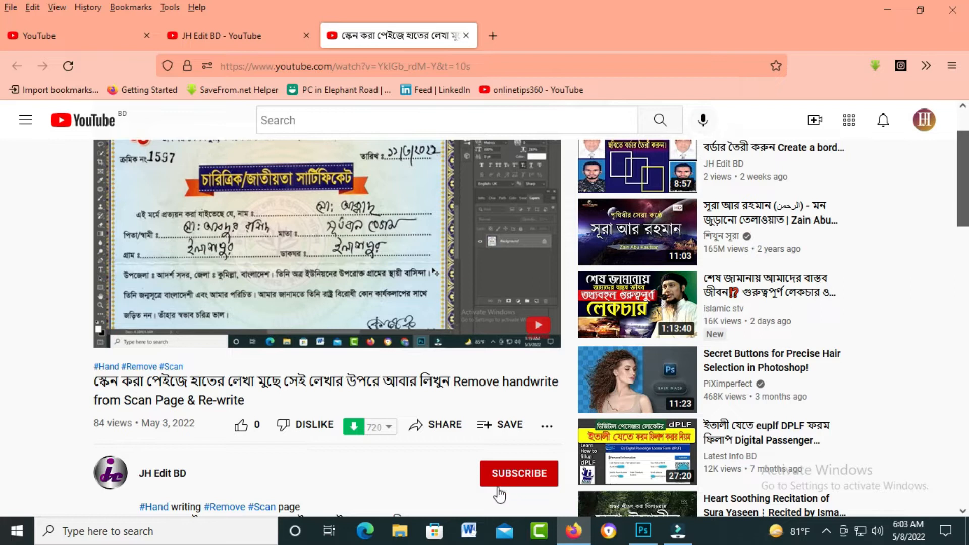
scroll(320, 401, "up", 2)
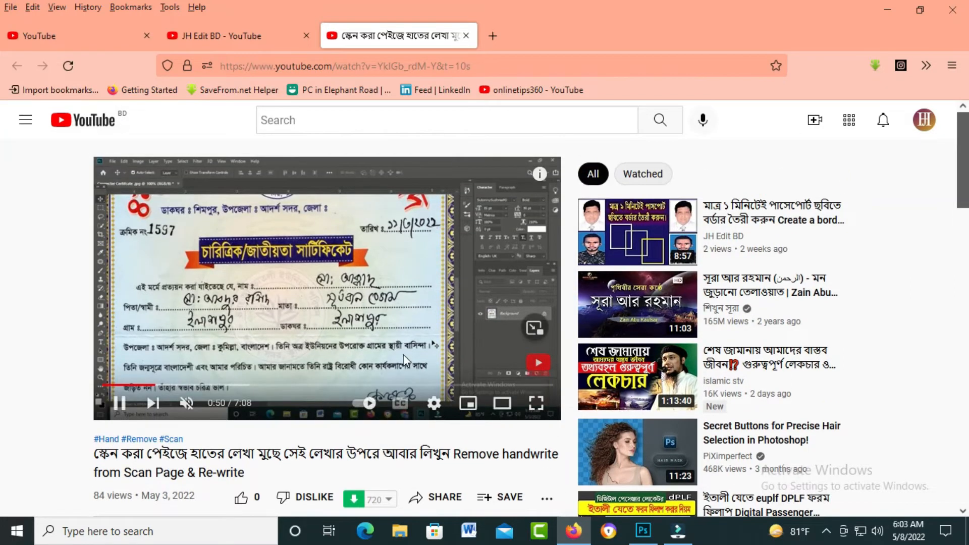
scroll(339, 344, "down", 5)
right_click(167, 331)
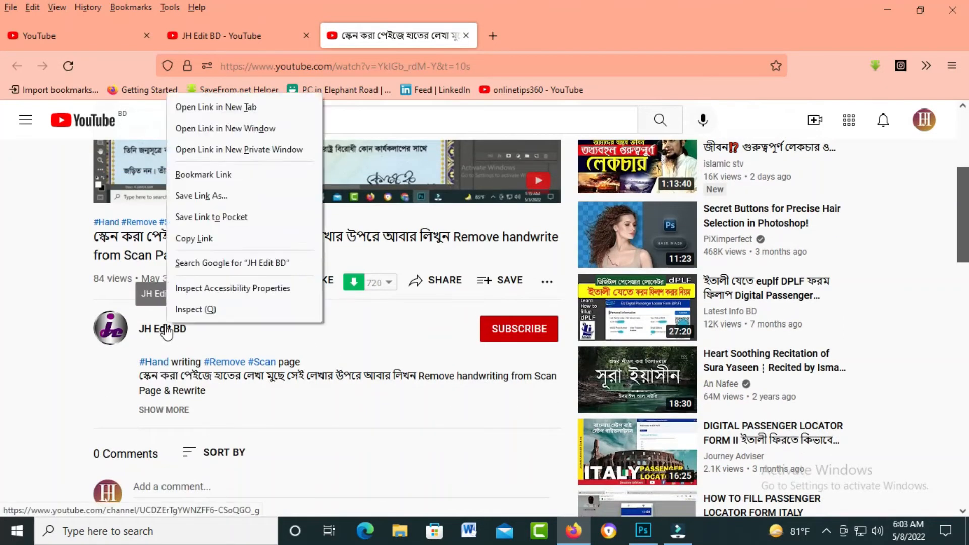
left_click(227, 35)
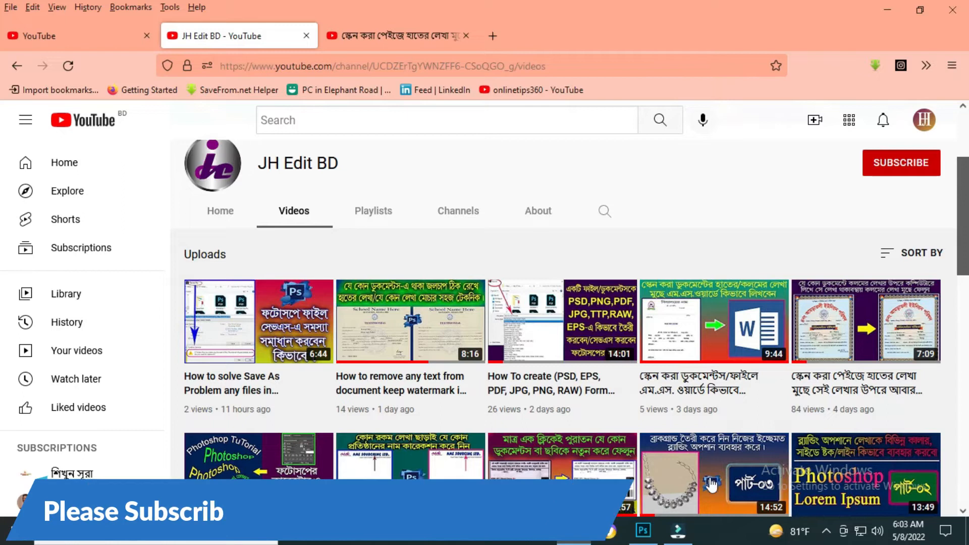
mouse_move(678, 531)
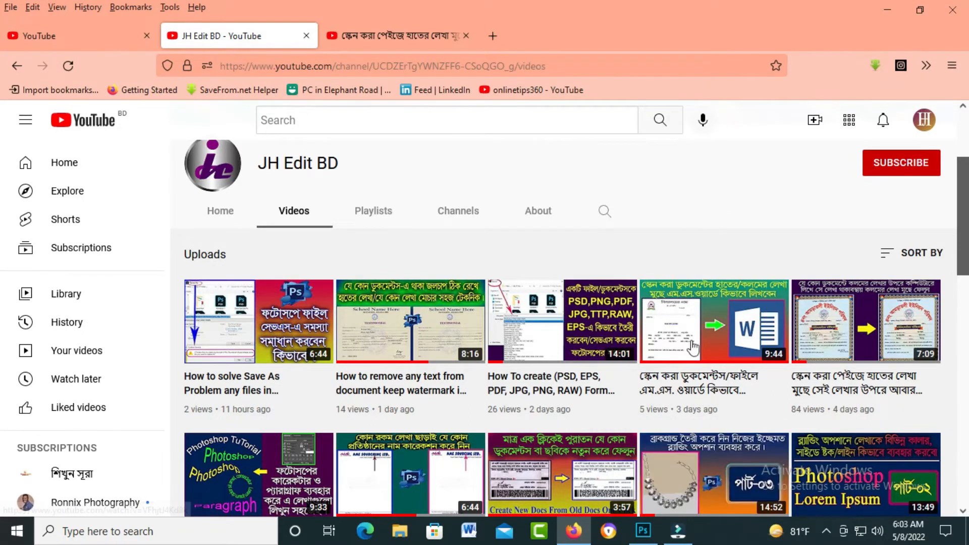
left_click(682, 536)
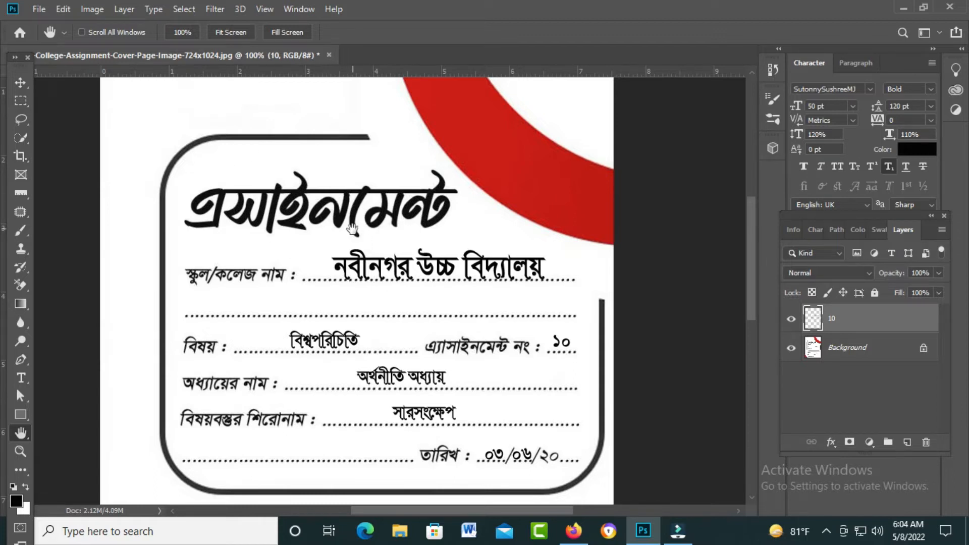
Step: Make a rectangular selection around the first letters, এসা, of the এসাইনমেন্ট heading on the cover page
left_click(21, 101)
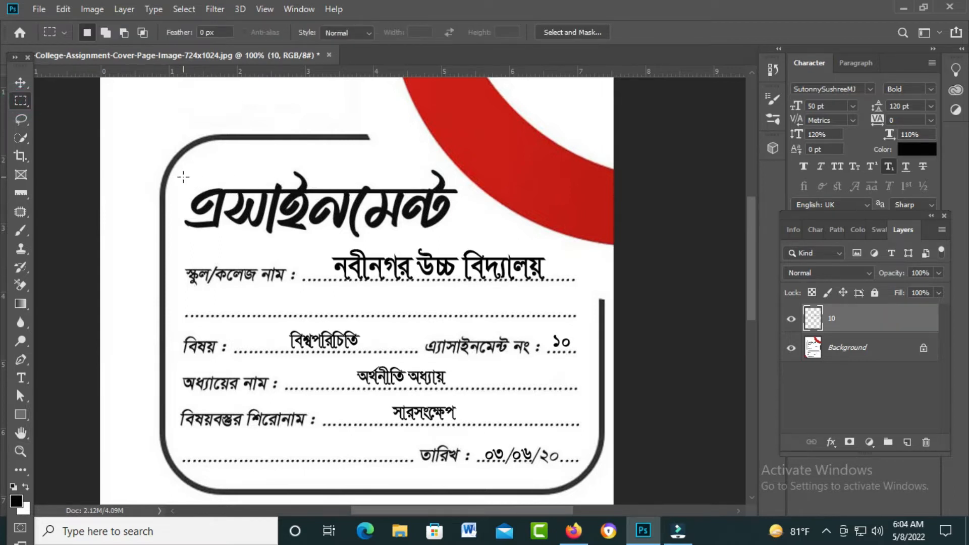
left_click_drag(185, 178, 284, 240)
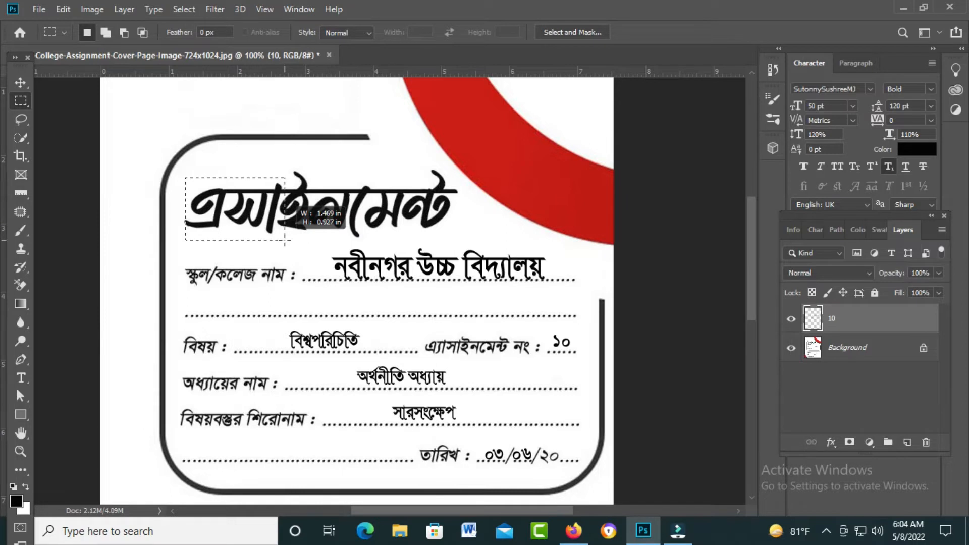
left_click_drag(284, 240, 313, 238)
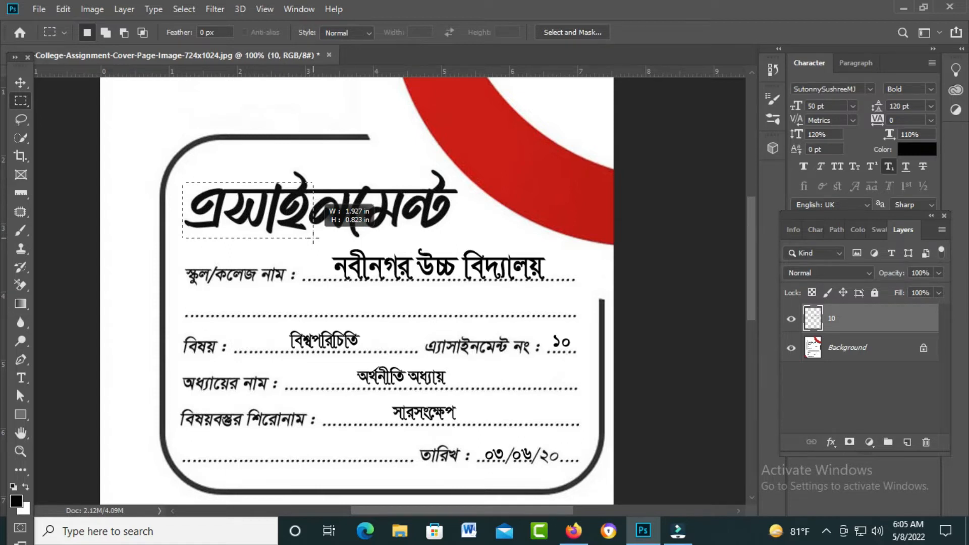
left_click_drag(313, 238, 286, 242)
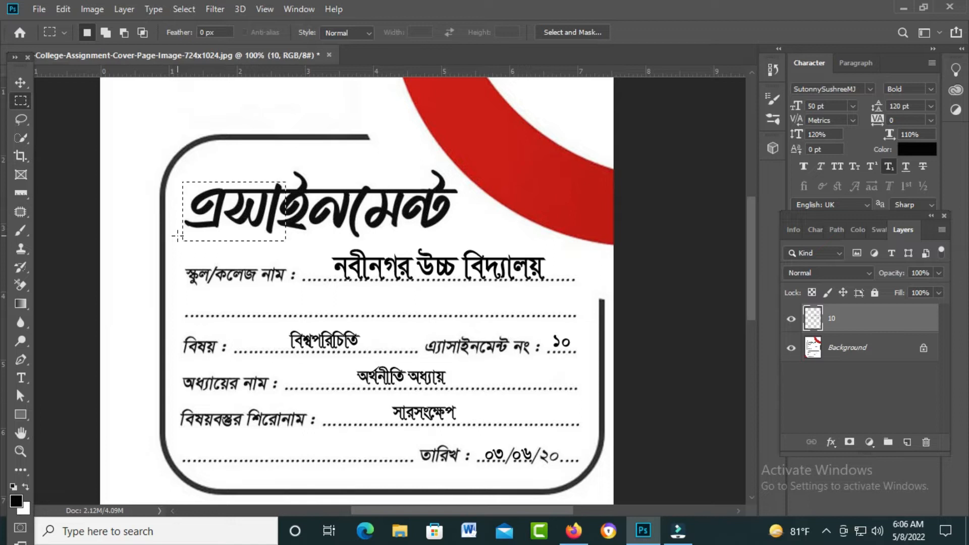
key("ctrl+z")
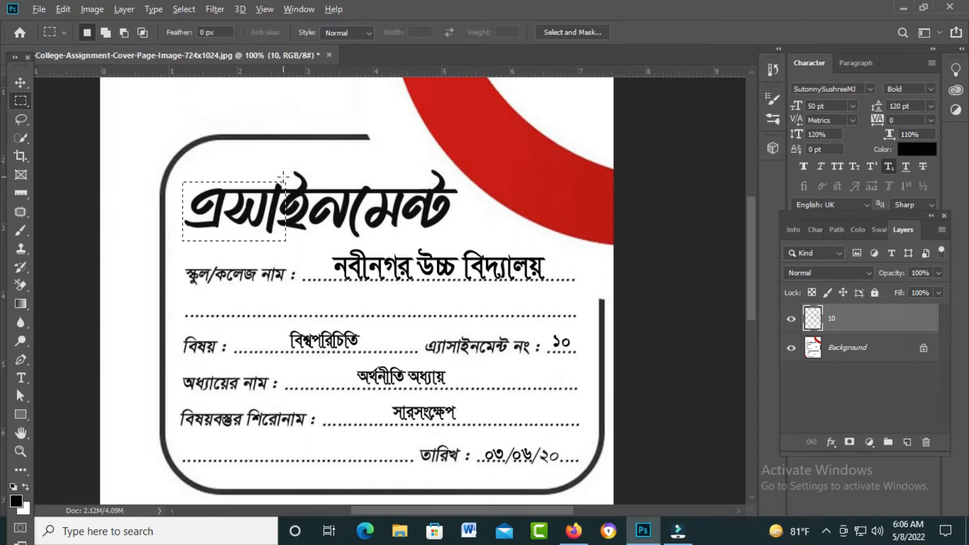
Step: Subtract a narrow vertical strip from the right edge of the rectangular selection around the heading's first letters
left_click_drag(284, 177, 296, 246)
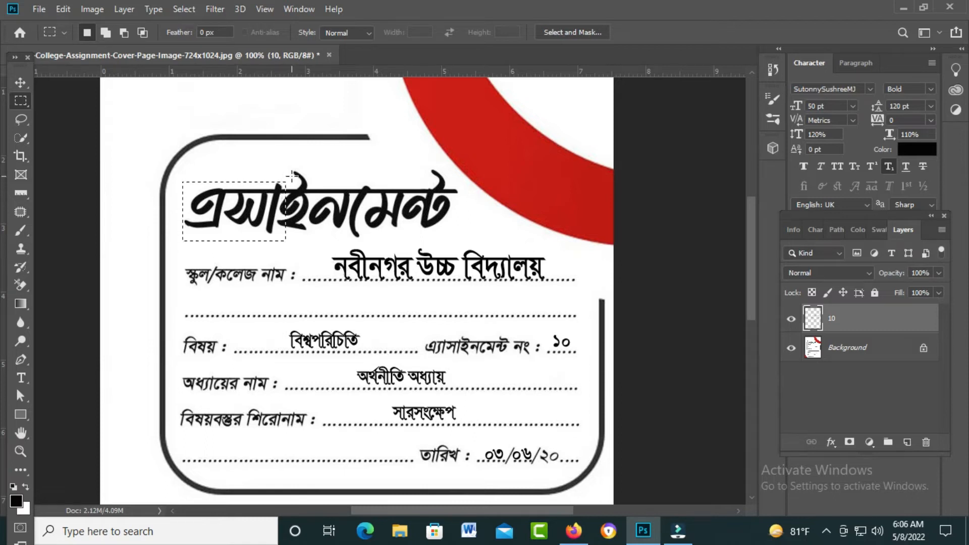
key("alt")
left_click_drag(284, 175, 298, 252)
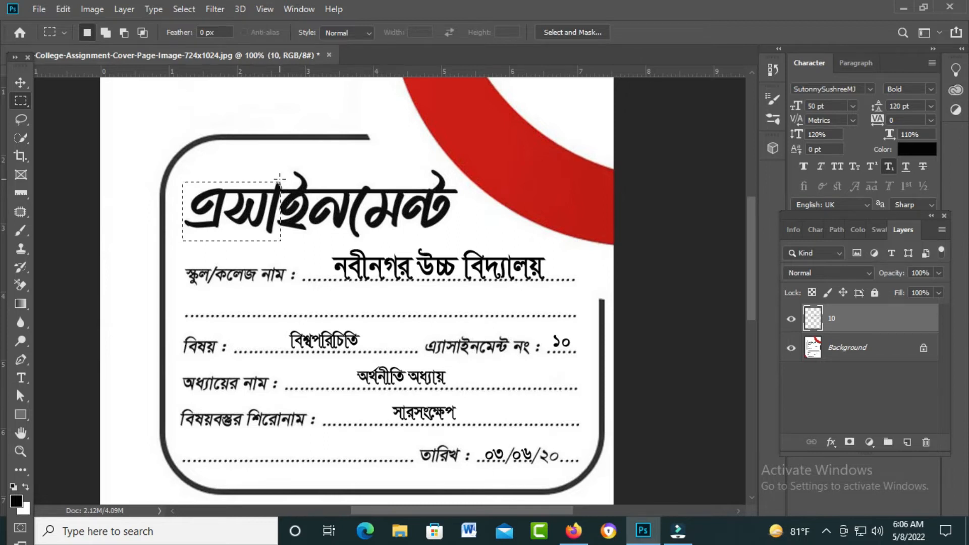
Step: Try widening the rectangular selection along its right edge and trimming its lower-right corner, and undo both changes
key("shift")
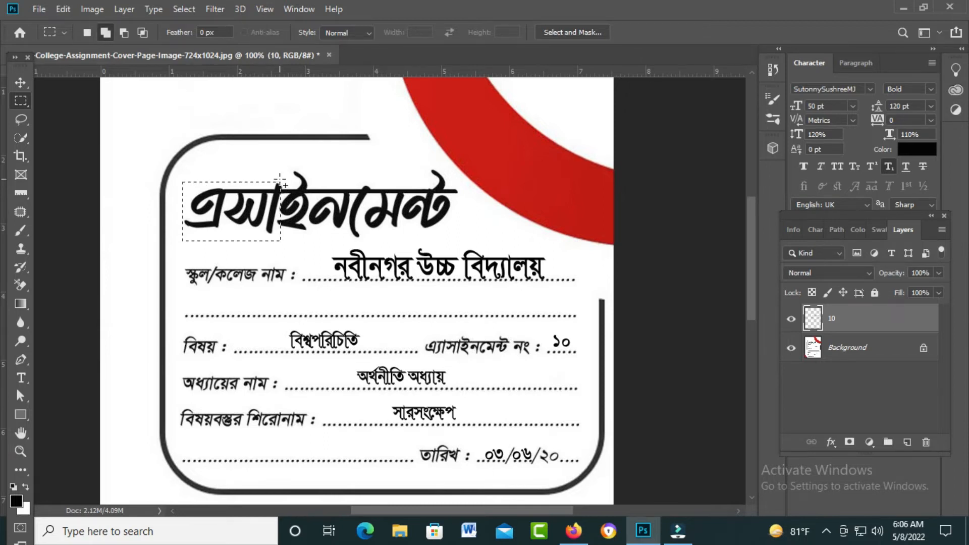
key("alt")
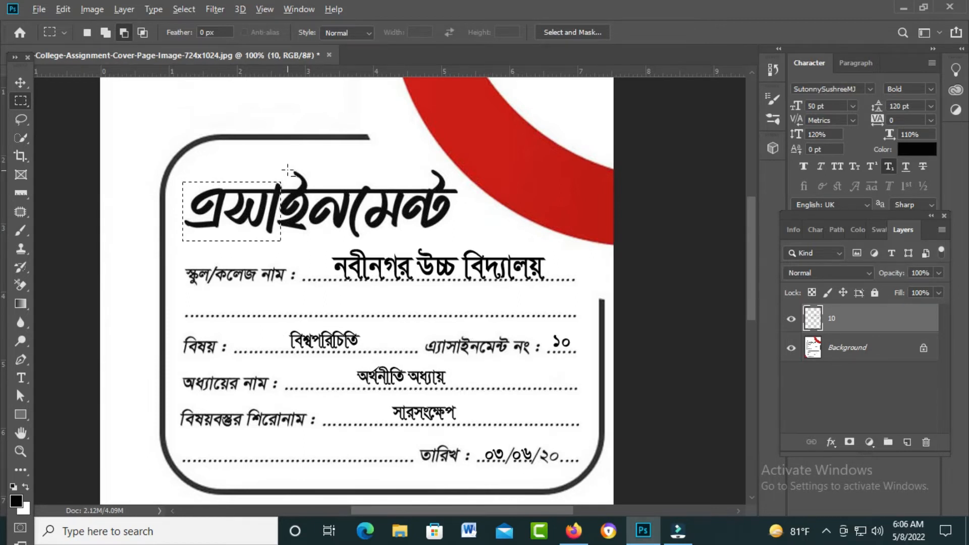
key("shift")
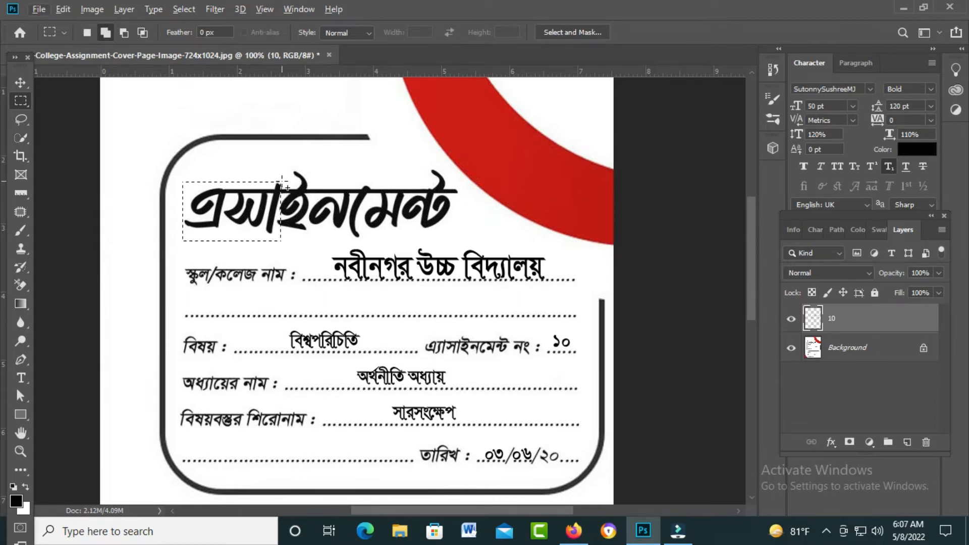
left_click_drag(280, 182, 285, 249)
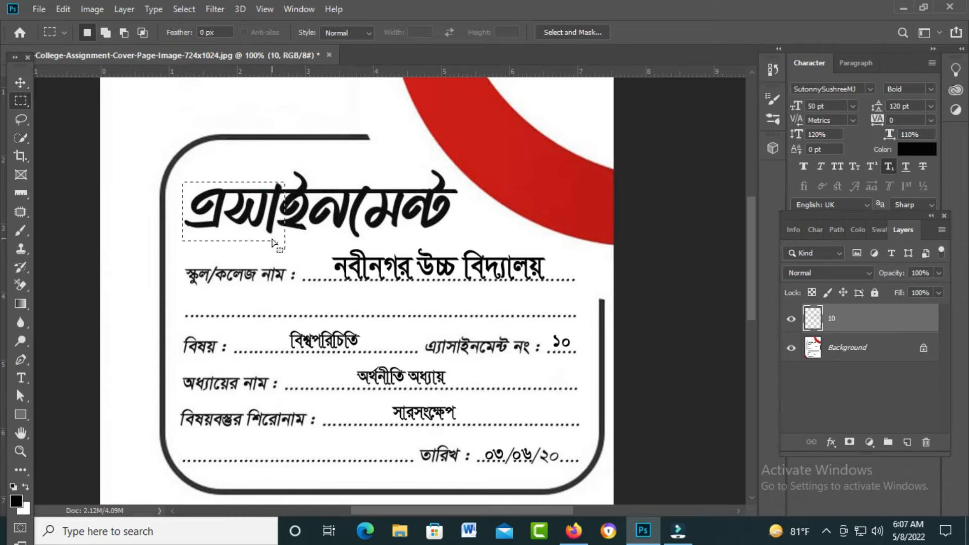
left_click_drag(272, 238, 303, 254)
key("ctrl+z")
key("ctrl+z")
Step: Subtract the area overlapping the neighbouring letter ই from the selection's right edge with the Lasso tool
left_click(20, 121)
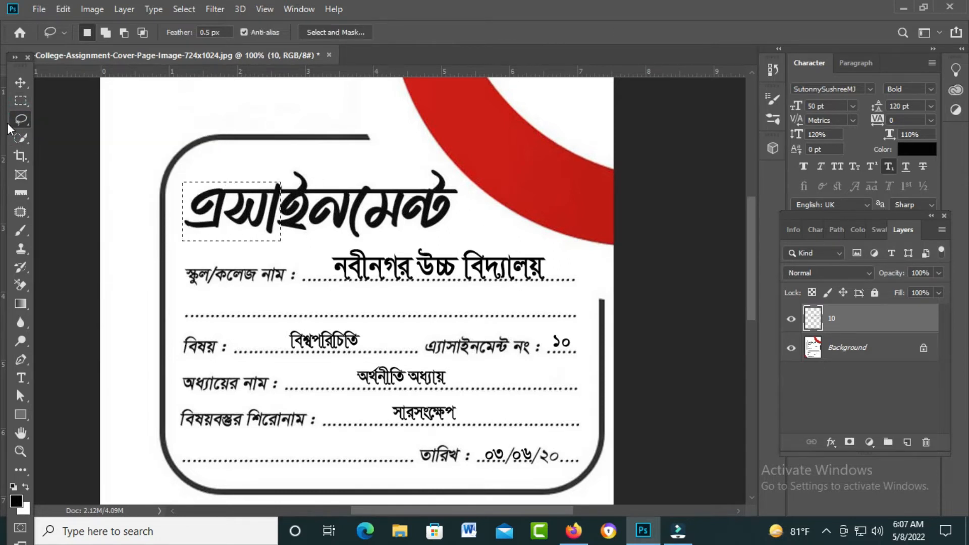
left_click(22, 119)
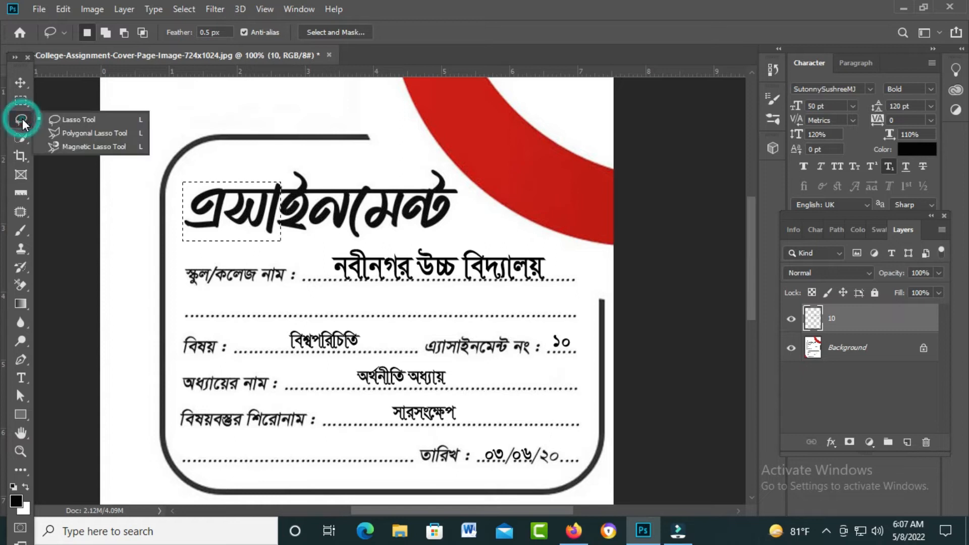
left_click(81, 120)
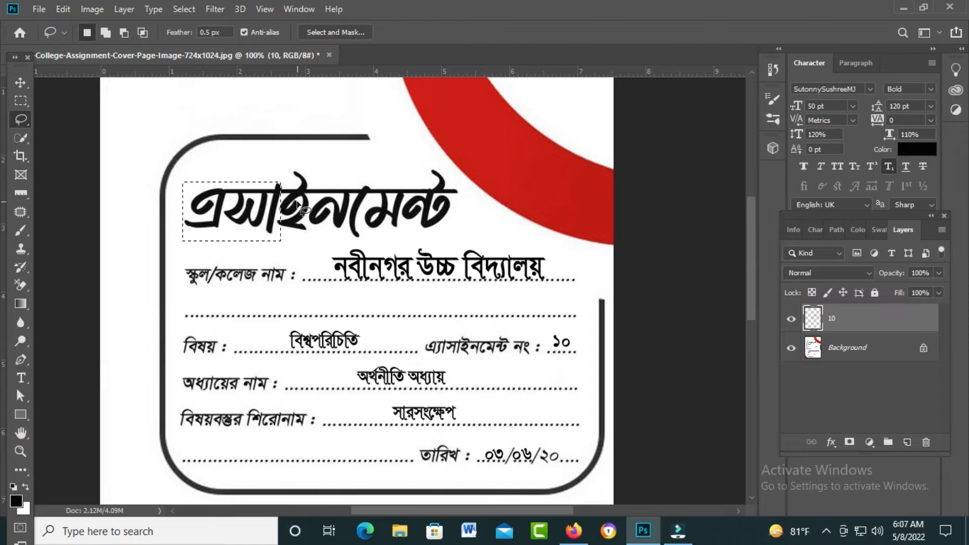
key("alt")
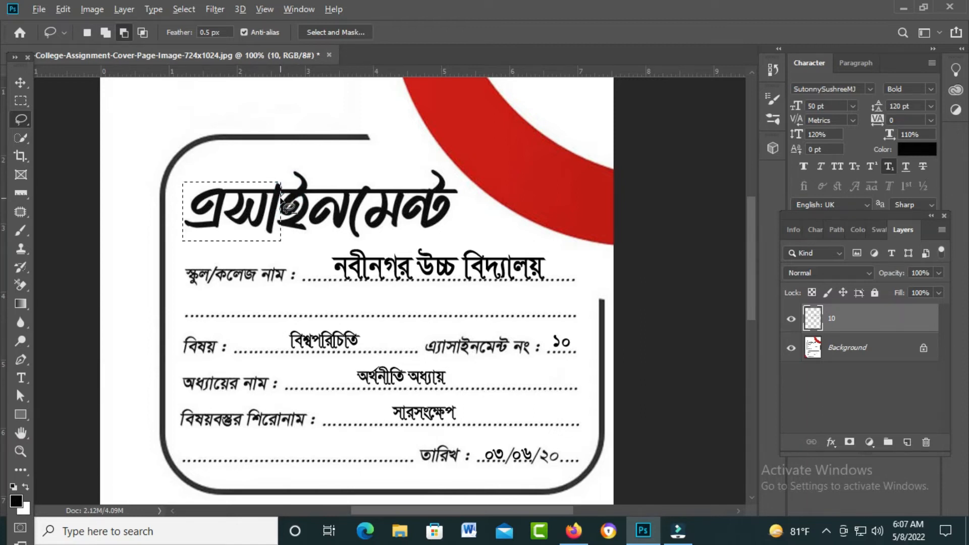
left_click_drag(304, 251, 348, 226)
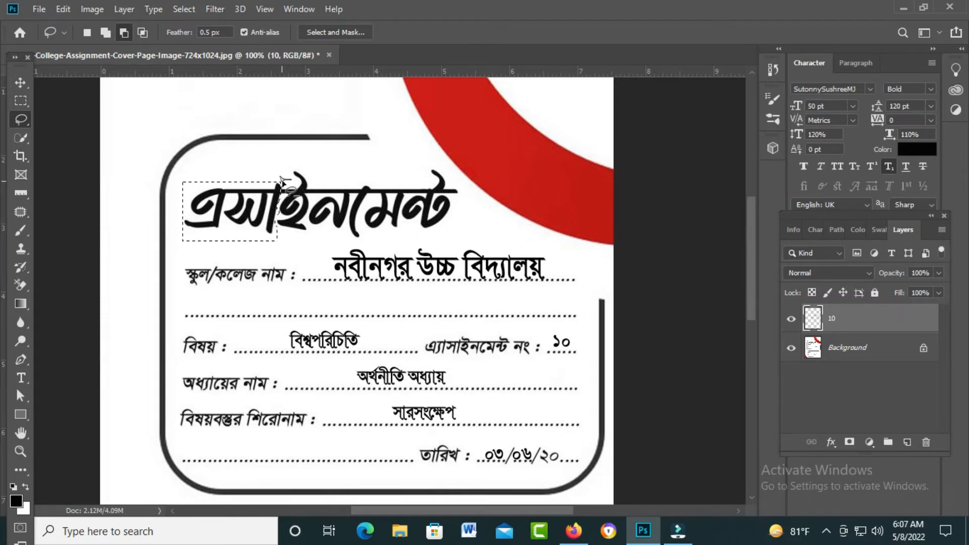
Step: Add a small area beside the letter stem to the selection's upper-right corner with the Lasso tool
key("shift")
left_click_drag(293, 191, 301, 173)
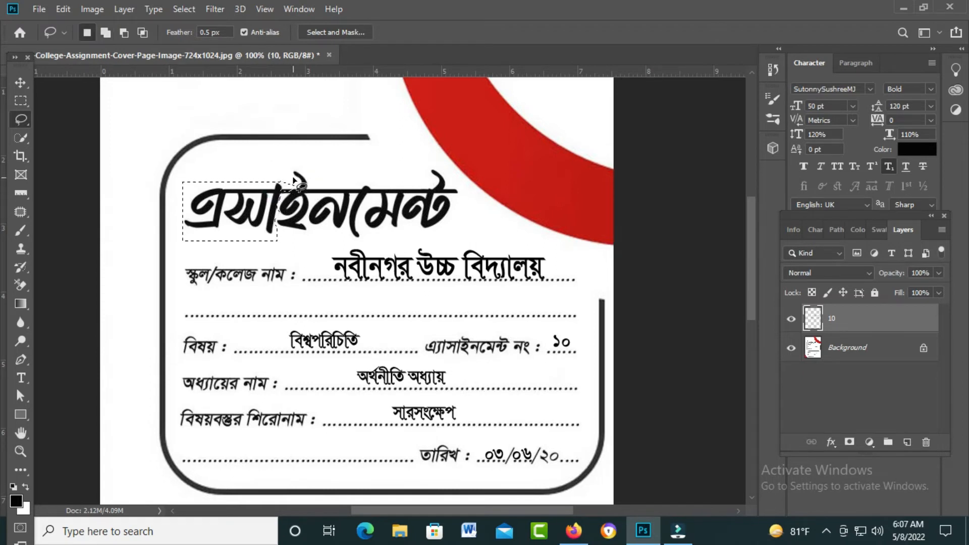
key("shift")
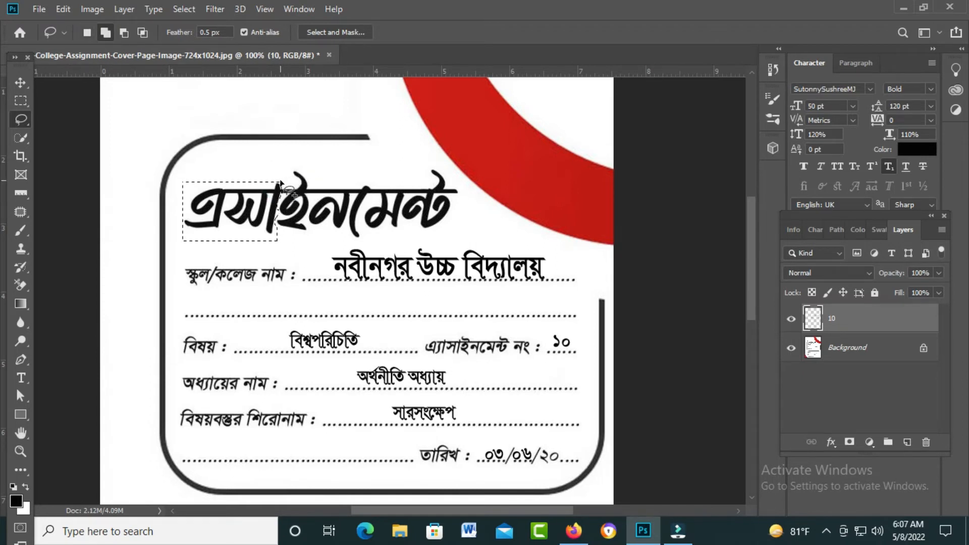
left_click_drag(280, 192, 281, 182)
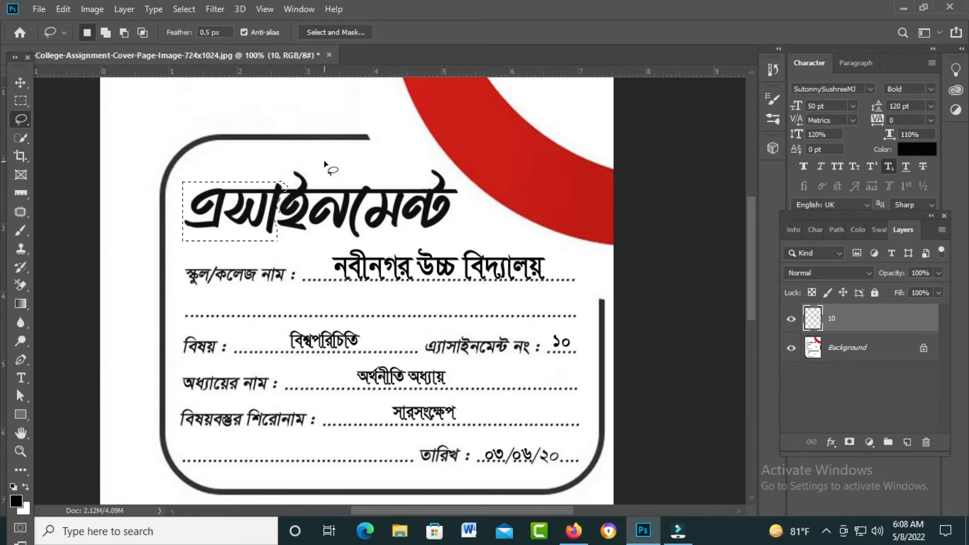
key("shift")
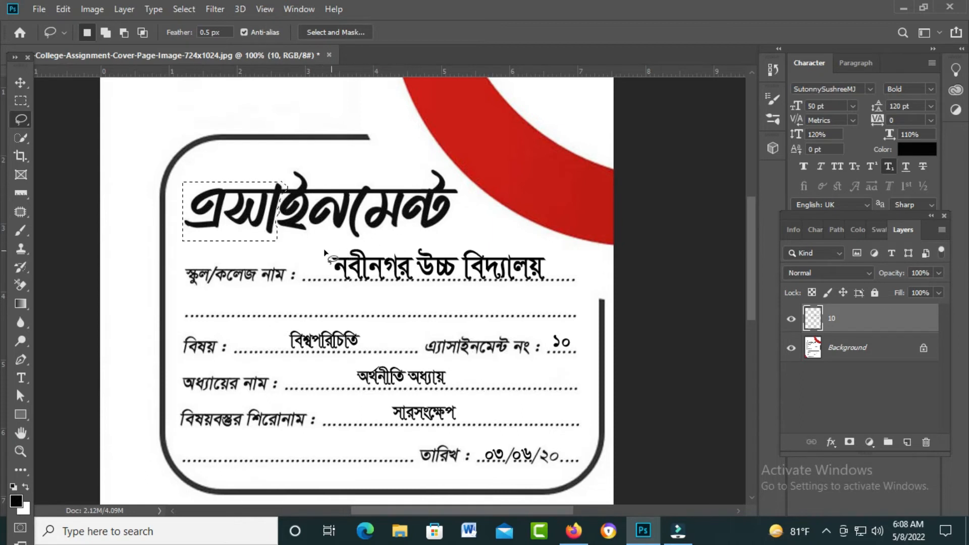
Step: Move the selected heading letters এসা slightly up and to the left on the Background layer and delete them
key("ctrl+plus")
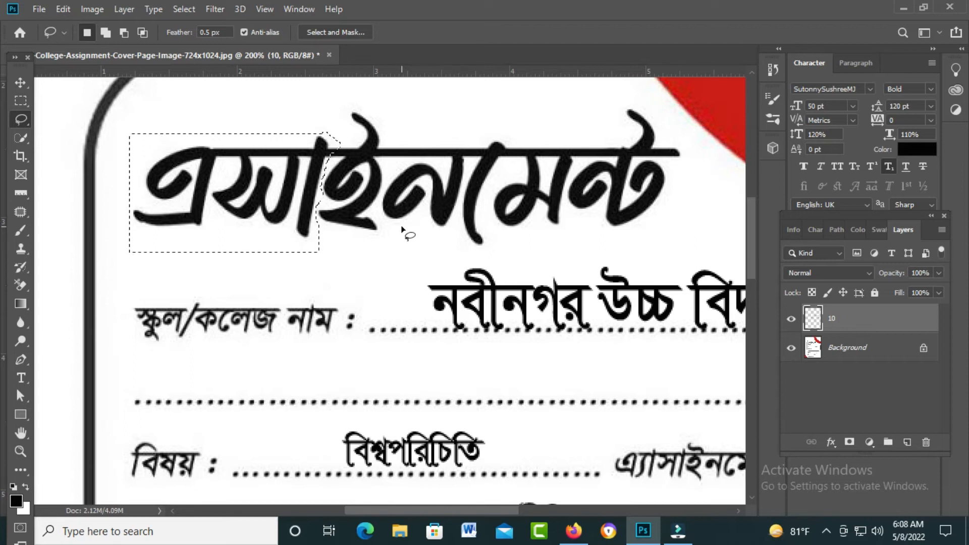
left_click(21, 82)
left_click(813, 343)
left_click_drag(297, 211, 212, 226)
key("Delete")
left_click(574, 146)
key("ctrl+d")
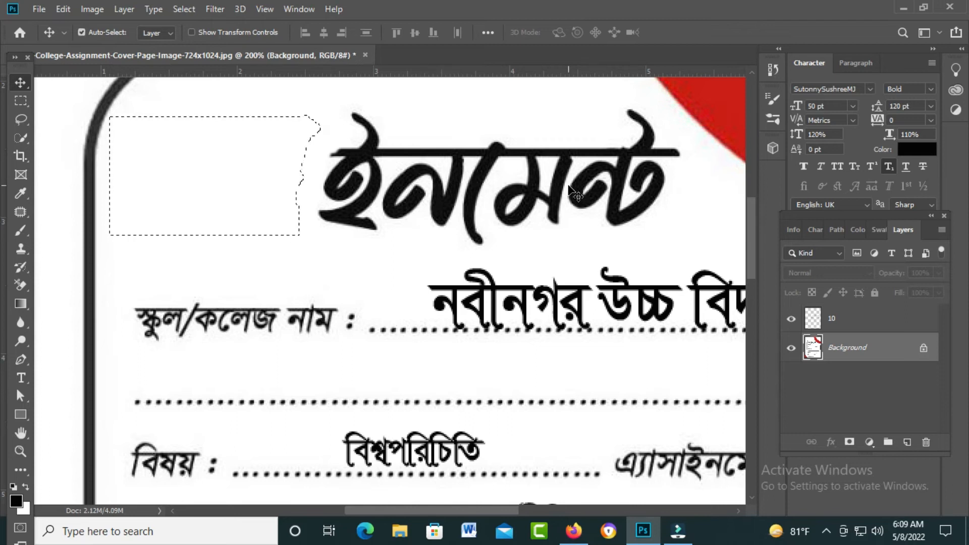
Step: Undo the deletion and the move of the heading letters এসা and clear the selection
key("ctrl+z")
key("ctrl+z")
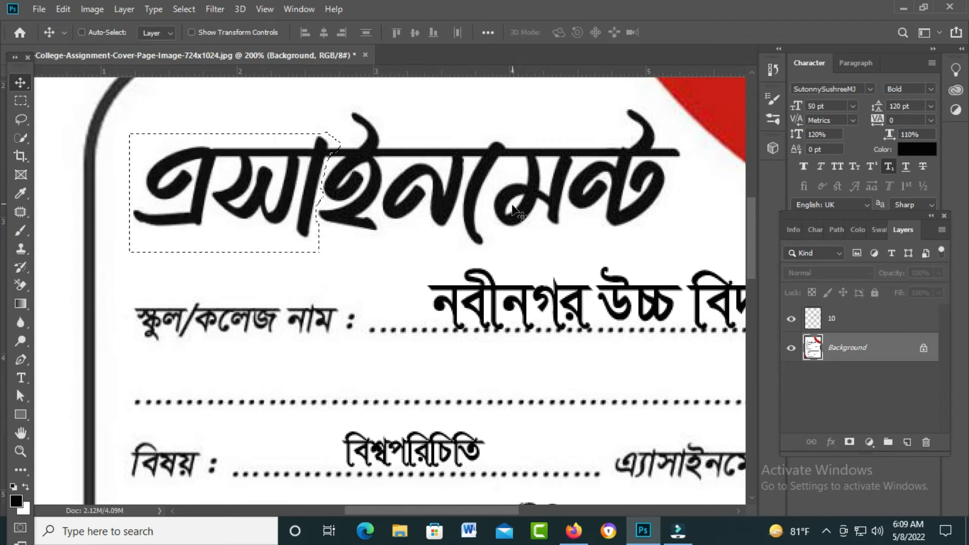
key("ctrl+d")
Step: Select the letters বিশ্ব at the start of the subject name বিশ্বপরিচিতি with the Rectangular Marquee tool
left_click(447, 342, "ctrl")
left_click_drag(431, 366, 441, 194)
left_click(438, 323)
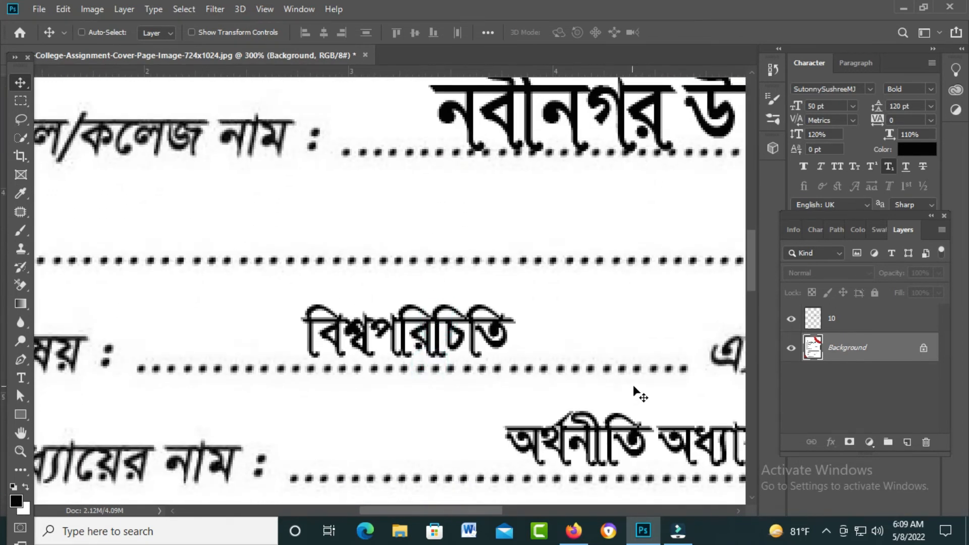
left_click(18, 101)
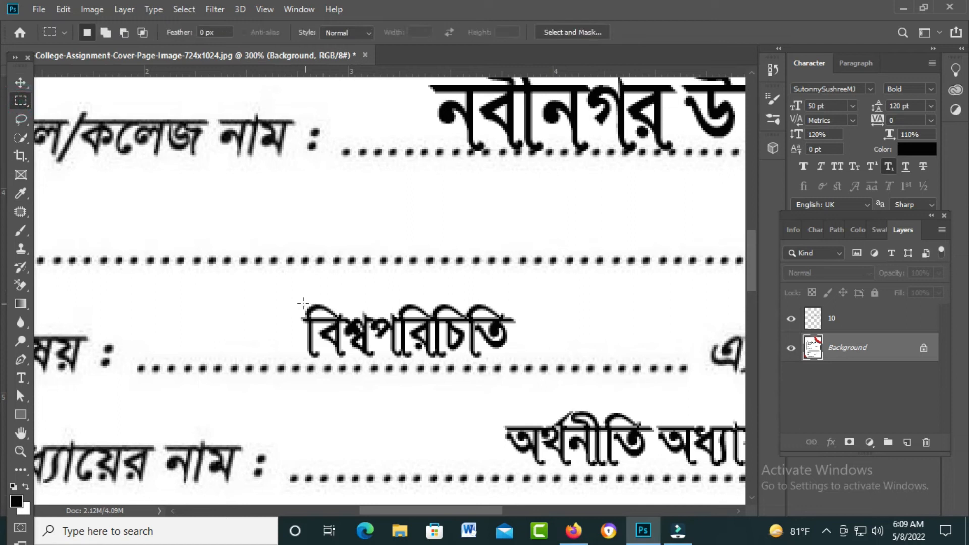
left_click_drag(297, 298, 374, 361)
left_click(374, 362)
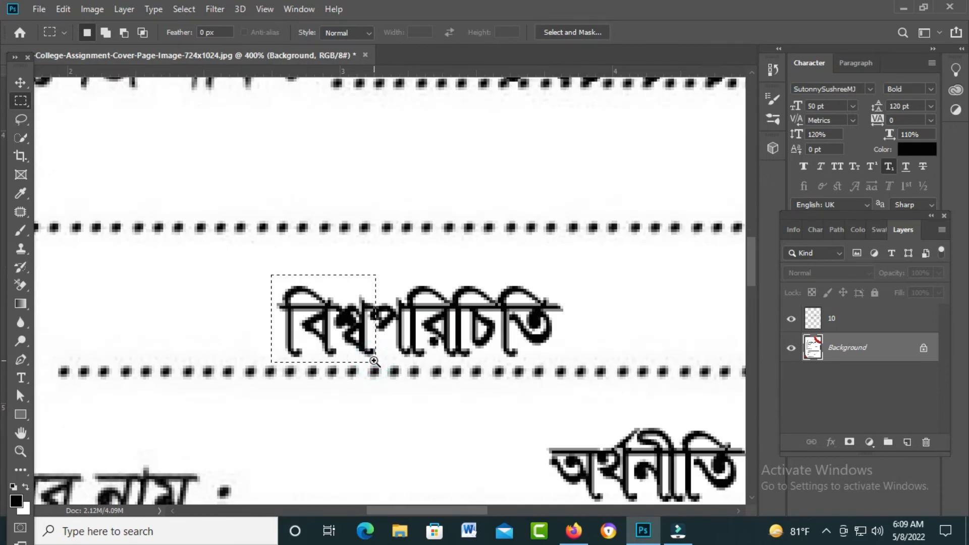
left_click(374, 362)
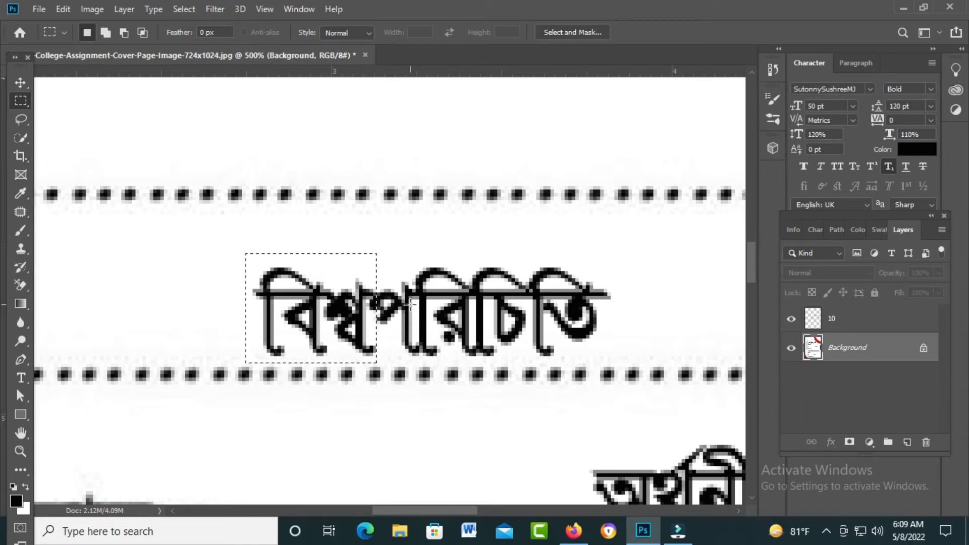
Step: Subtract the area overlapping the neighbouring letter প from the selection's right edge with the Lasso tool
key("alt")
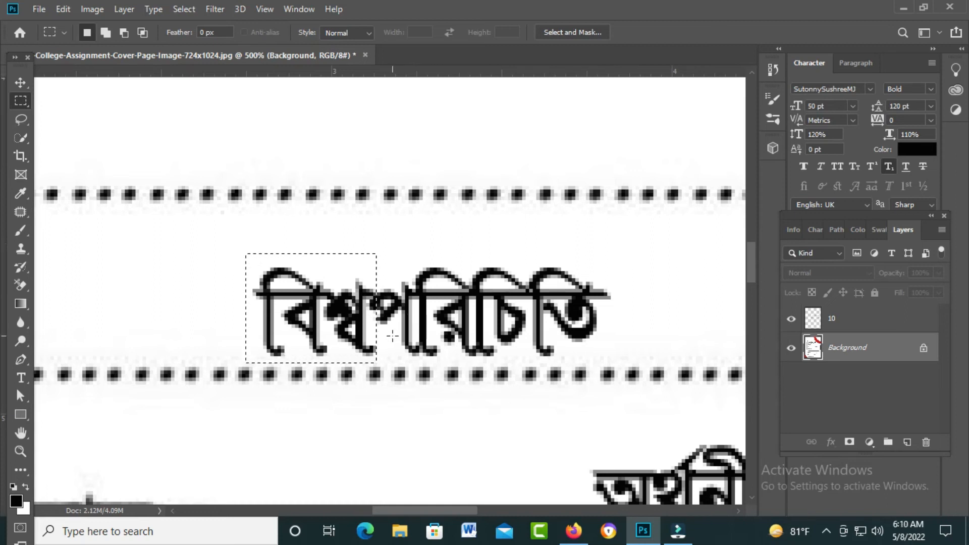
left_click(21, 119)
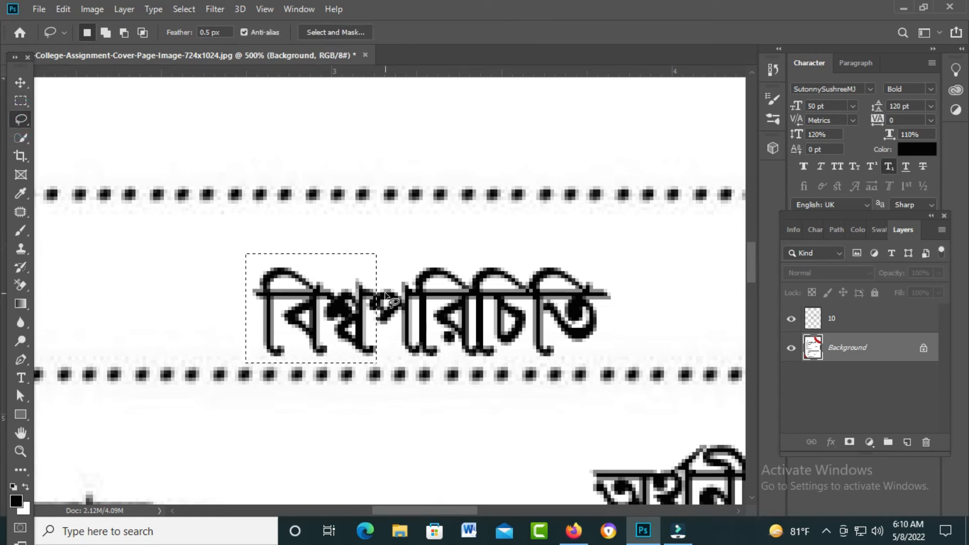
key("alt")
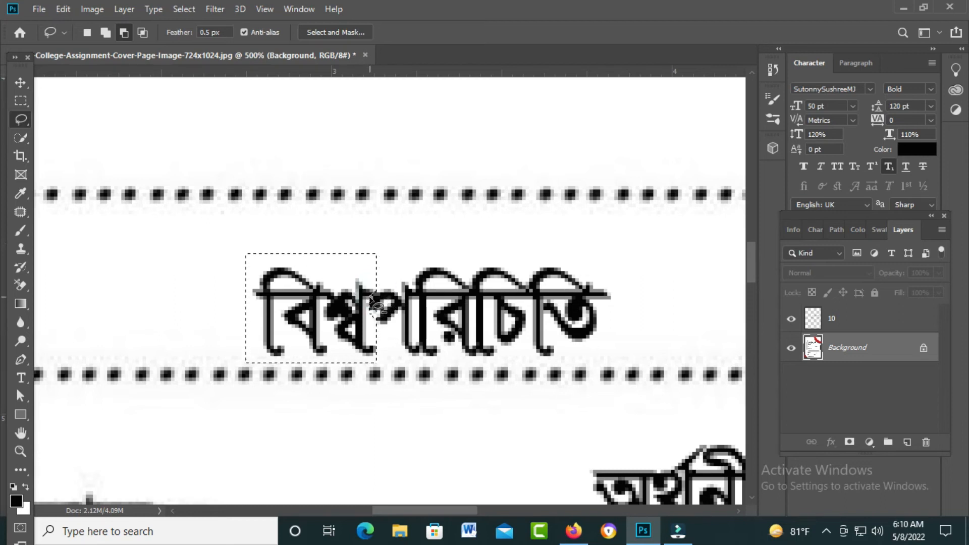
left_click_drag(435, 326, 387, 356)
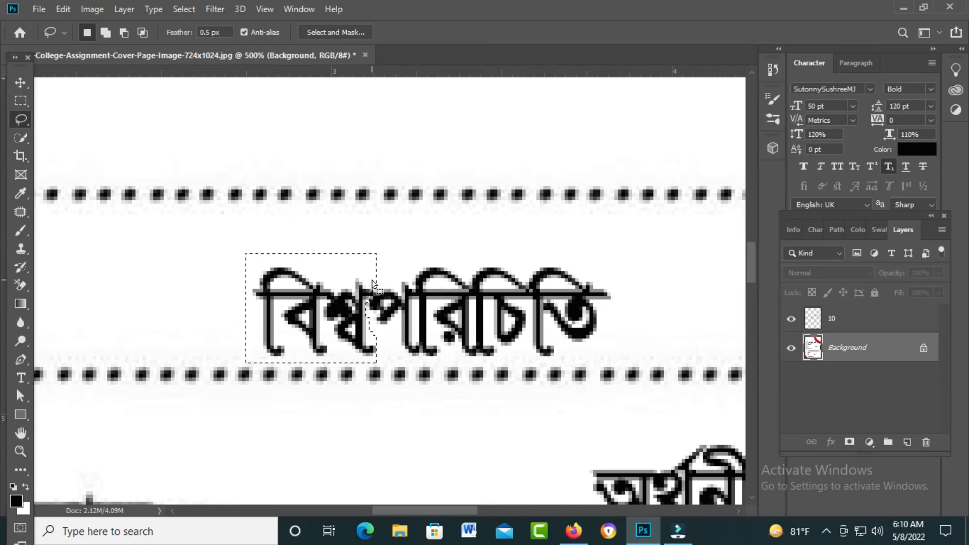
key("shift")
Step: Merge the visible layers into the Background and move the selected letters বিশ্ব away to the left and back to their place in the word
left_click(20, 83)
left_click_drag(350, 329, 231, 295)
key("ctrl+z")
key("ctrl+shift+e")
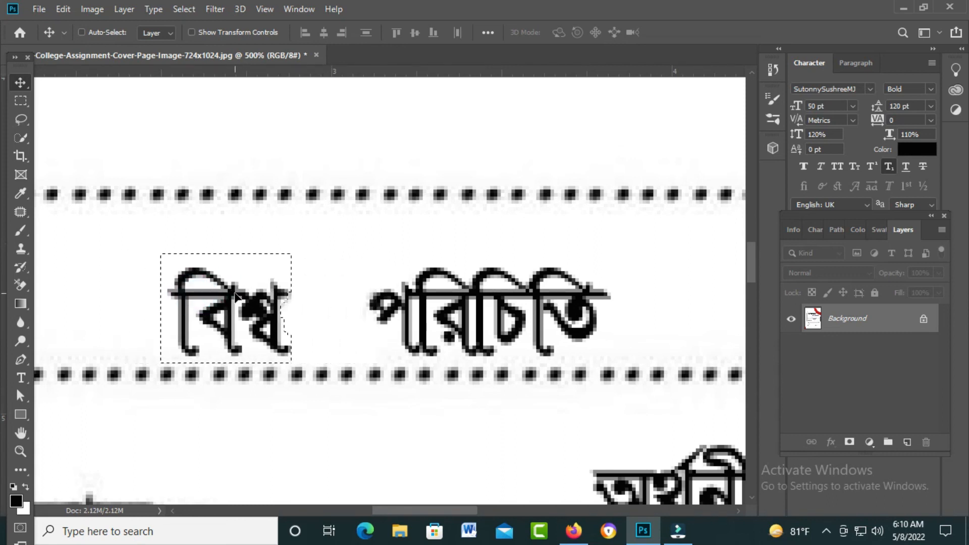
left_click_drag(261, 318, 350, 322)
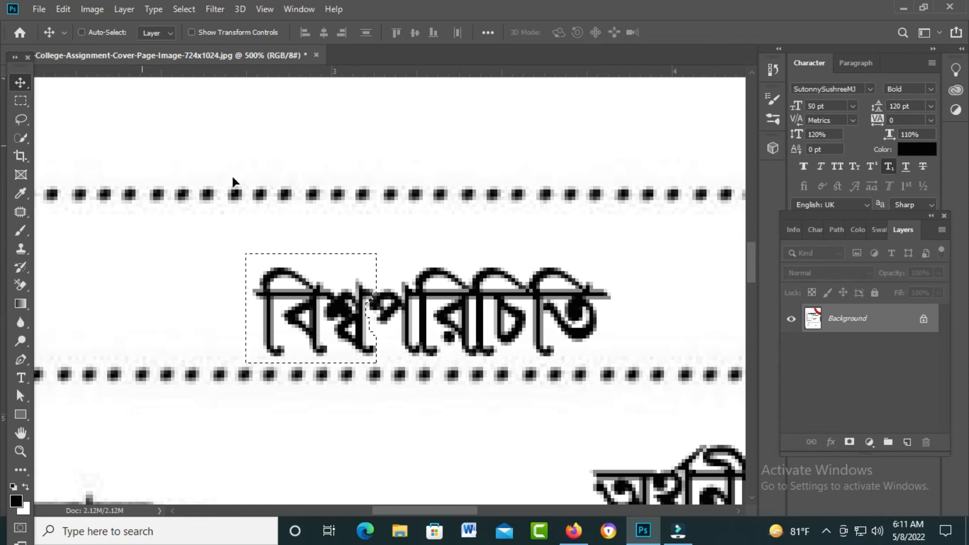
key("alt+shift+ctrl+b")
left_click(606, 34)
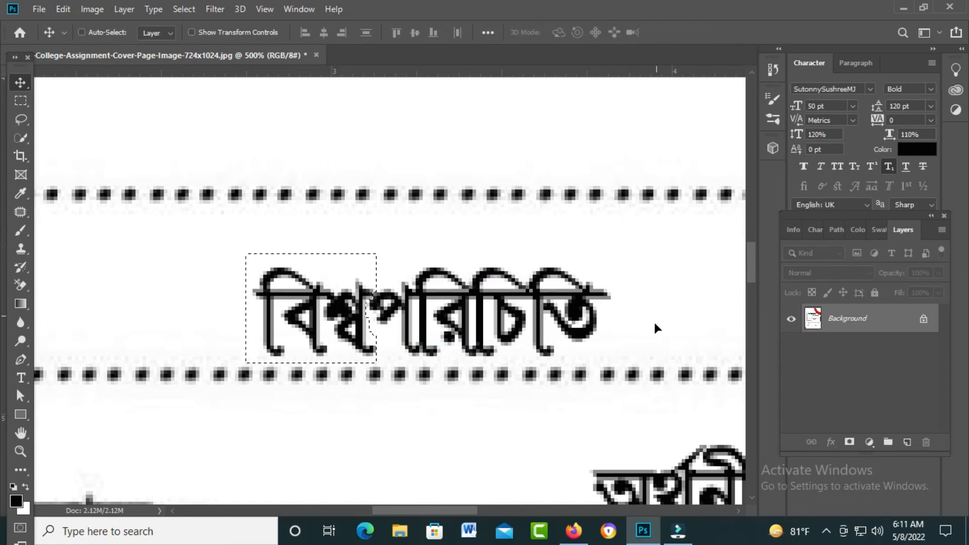
Step: Switch to Firefox and view the uploaded videos of the JH Edit BD channel on YouTube
mouse_move(575, 530)
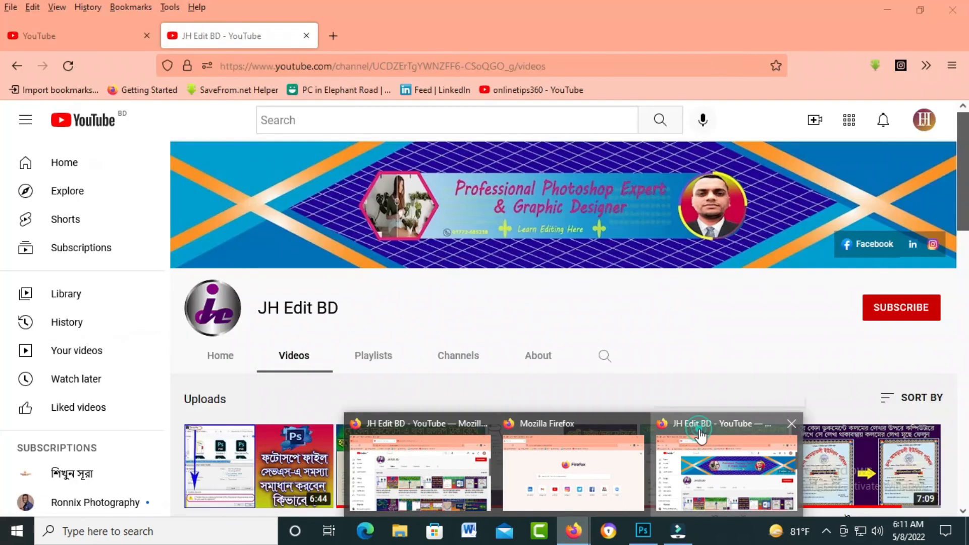
left_click(698, 428)
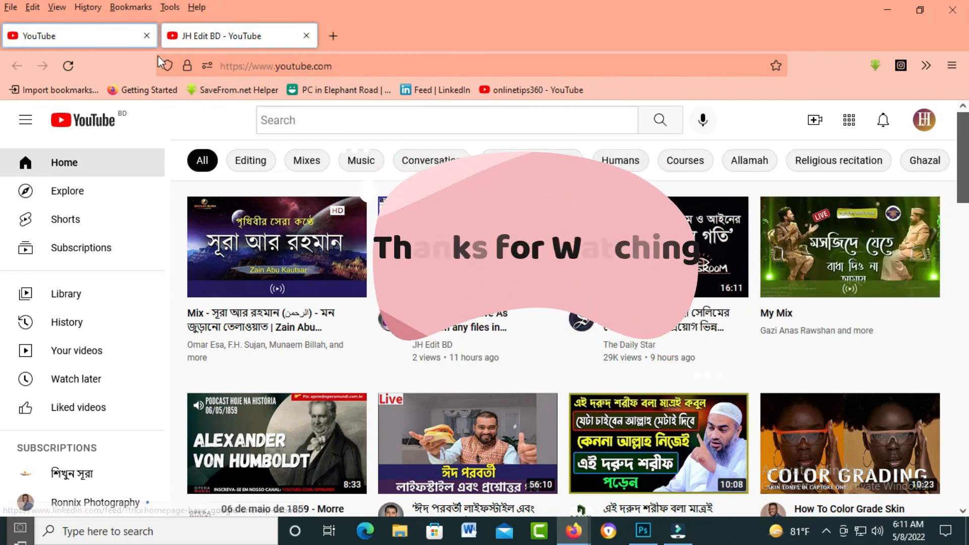
left_click(199, 34)
mouse_move(678, 531)
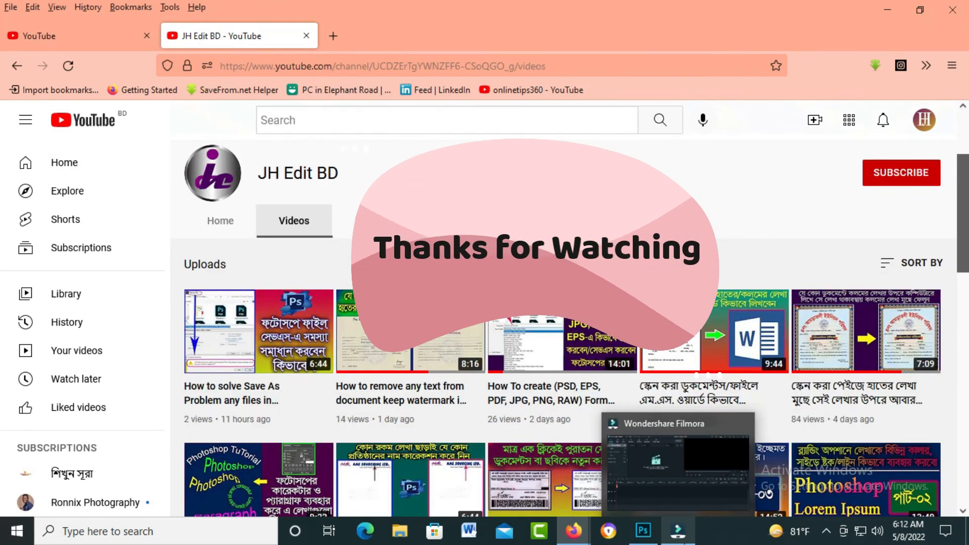